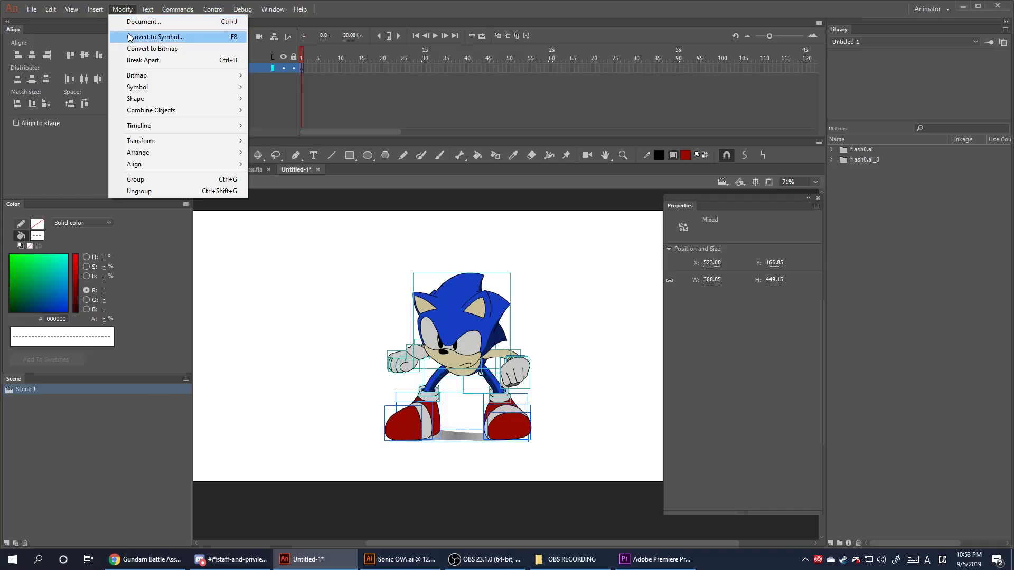
# Convert the Sonic artwork into a Movie Clip symbol named 'Sonic', then reselect it on stage
pyautogui.click(130, 37)
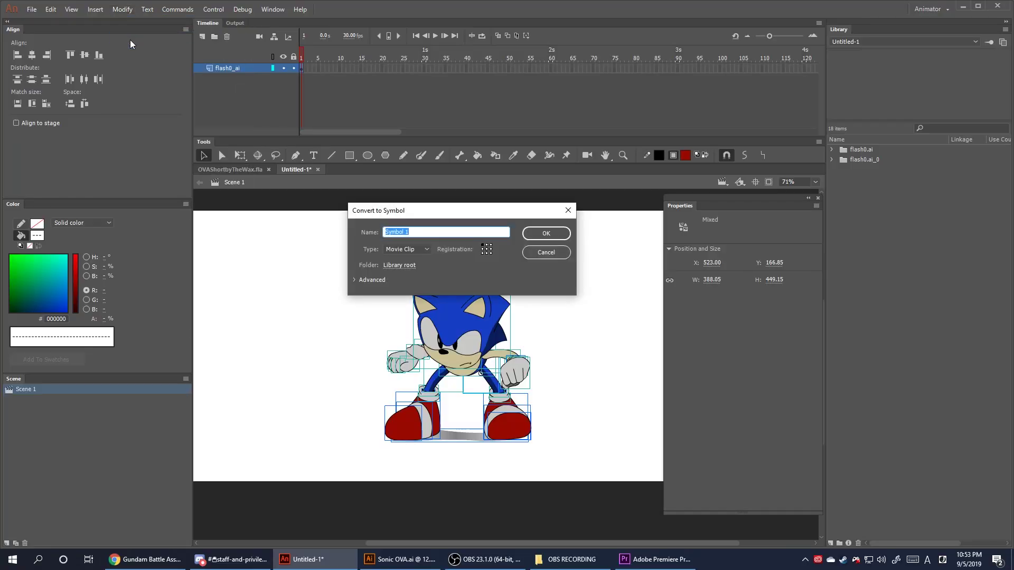
pyautogui.click(407, 249)
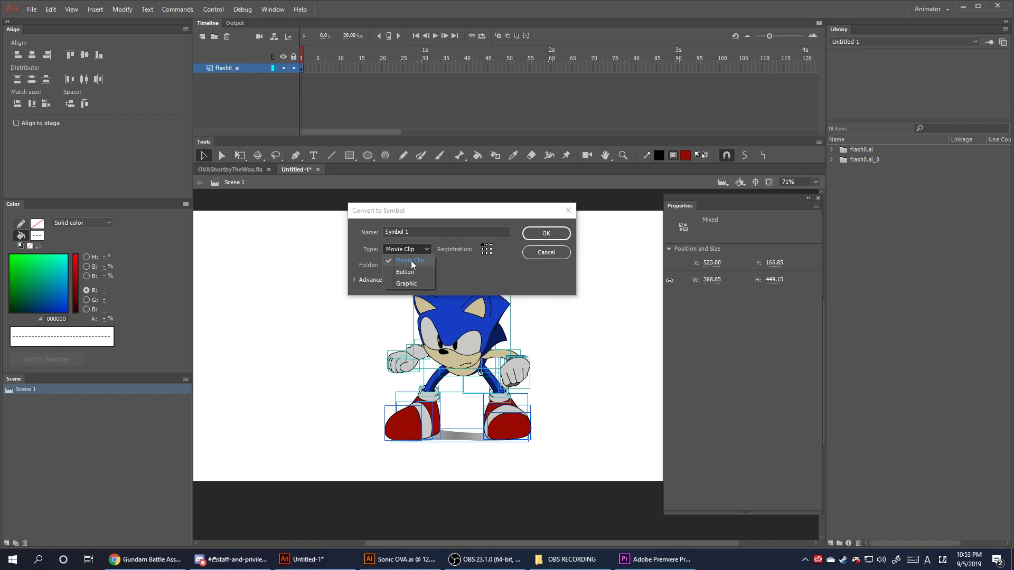
pyautogui.click(412, 261)
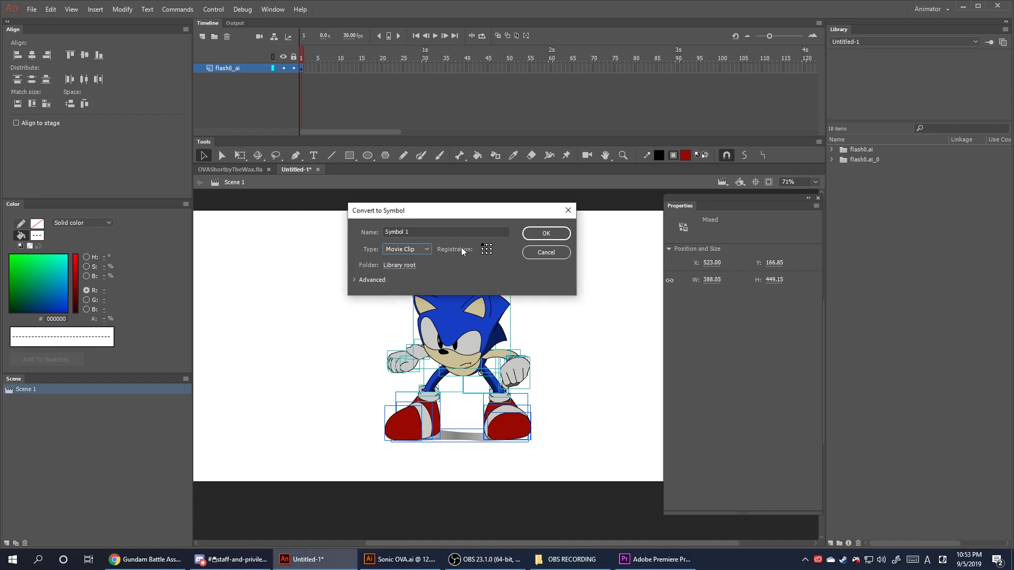
pyautogui.click(397, 232)
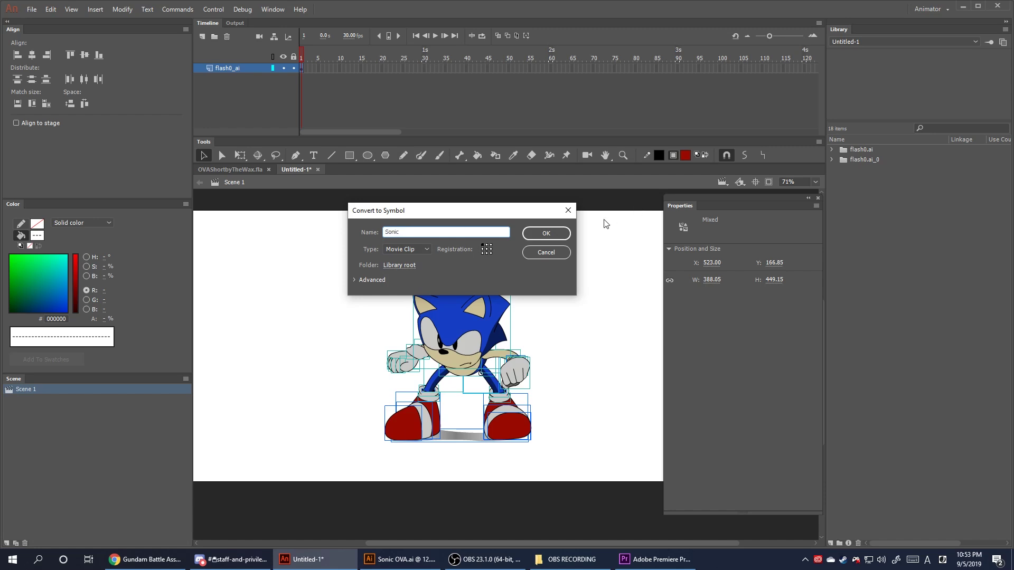
pyautogui.write('Sonic')
pyautogui.click(545, 233)
pyautogui.click(515, 256)
pyautogui.hotkey('ctrl', 'a')
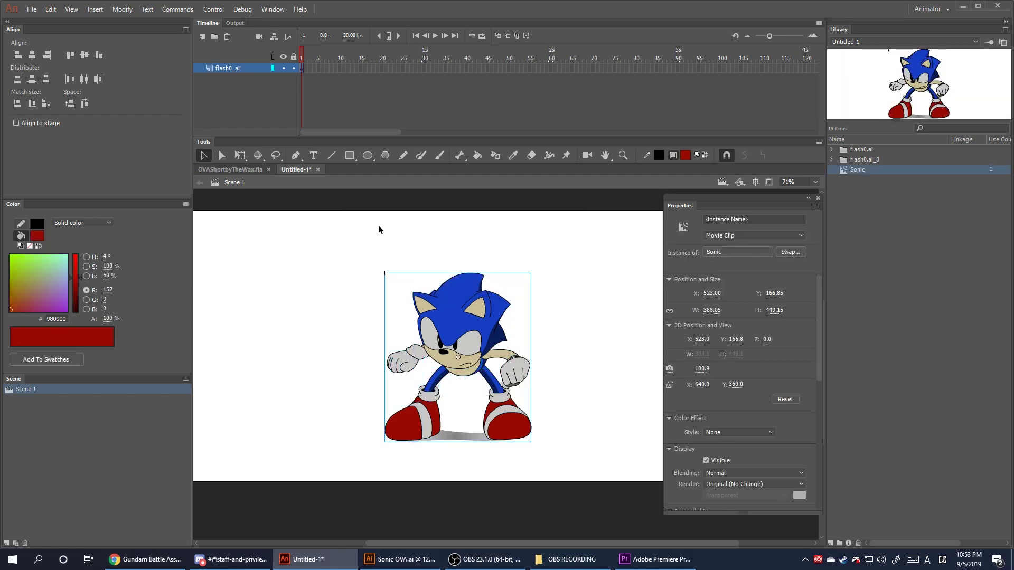
# Tilt Sonic in depth with the 3D Rotation tool into a sideways pose
pyautogui.click(259, 155)
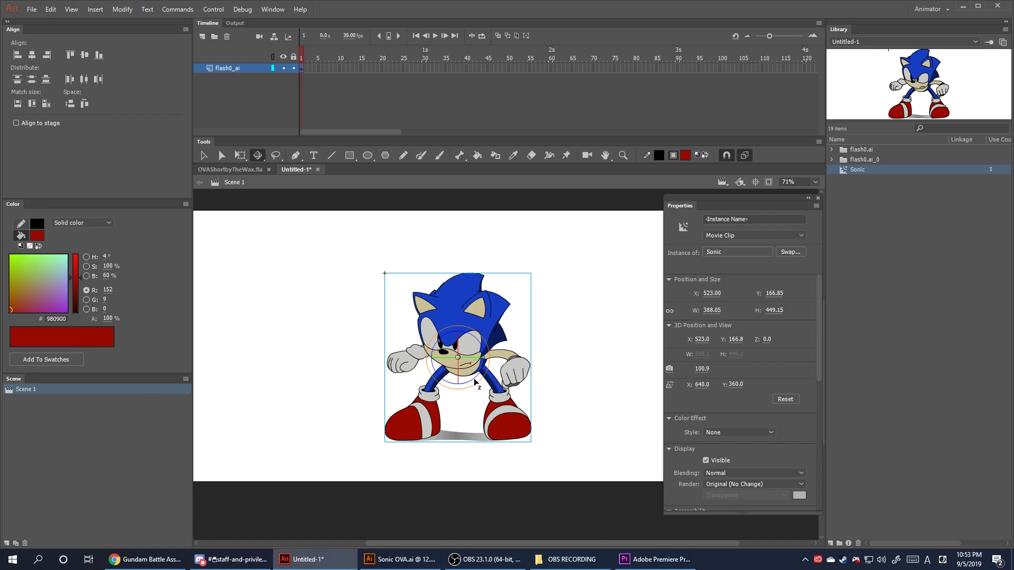
pyautogui.moveTo(459, 344); pyautogui.dragTo(474, 365)
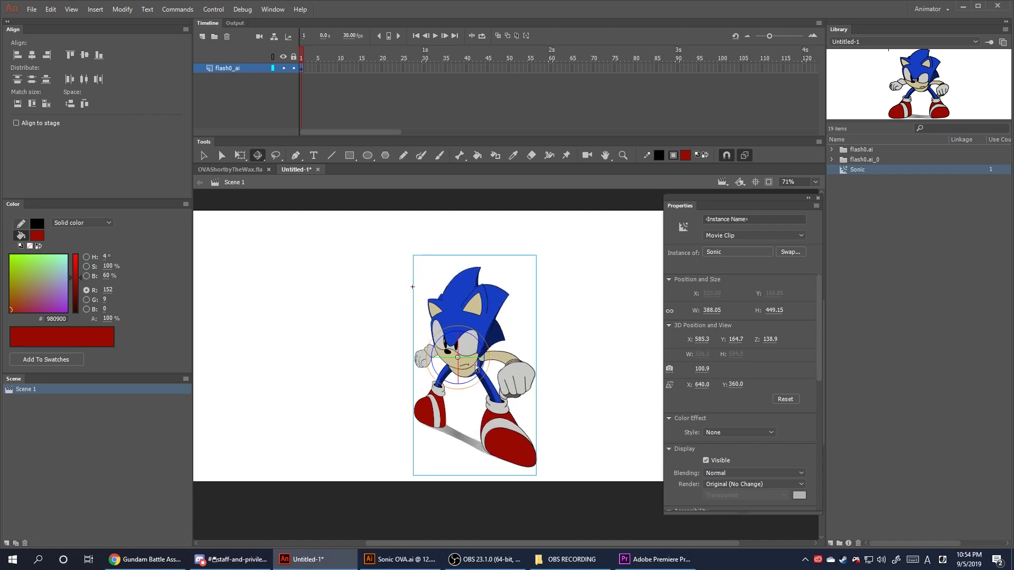
pyautogui.moveTo(469, 391); pyautogui.dragTo(595, 349)
# Shift Sonic's vanishing point horizontally and vertically, and widen the perspective angle toward 179
pyautogui.click(596, 349)
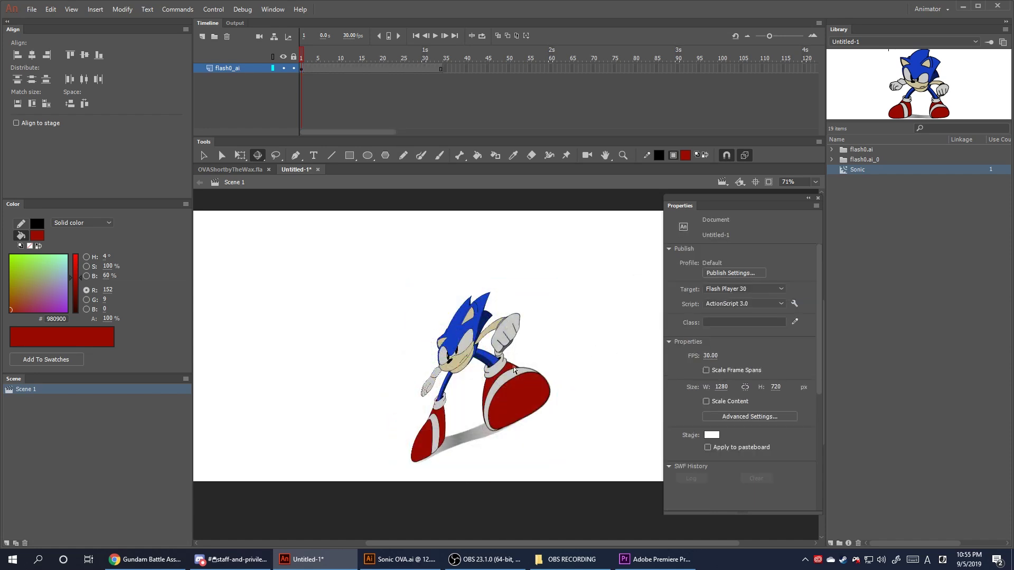
pyautogui.click(462, 344)
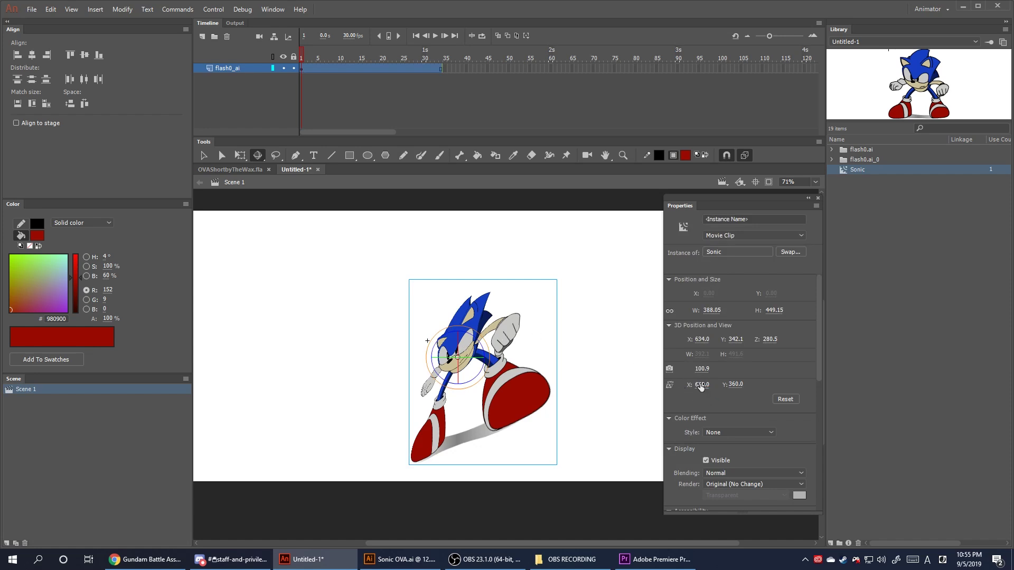
pyautogui.moveTo(700, 387); pyautogui.dragTo(808, 384)
pyautogui.moveTo(705, 384); pyautogui.dragTo(602, 376)
pyautogui.moveTo(735, 385); pyautogui.dragTo(668, 386)
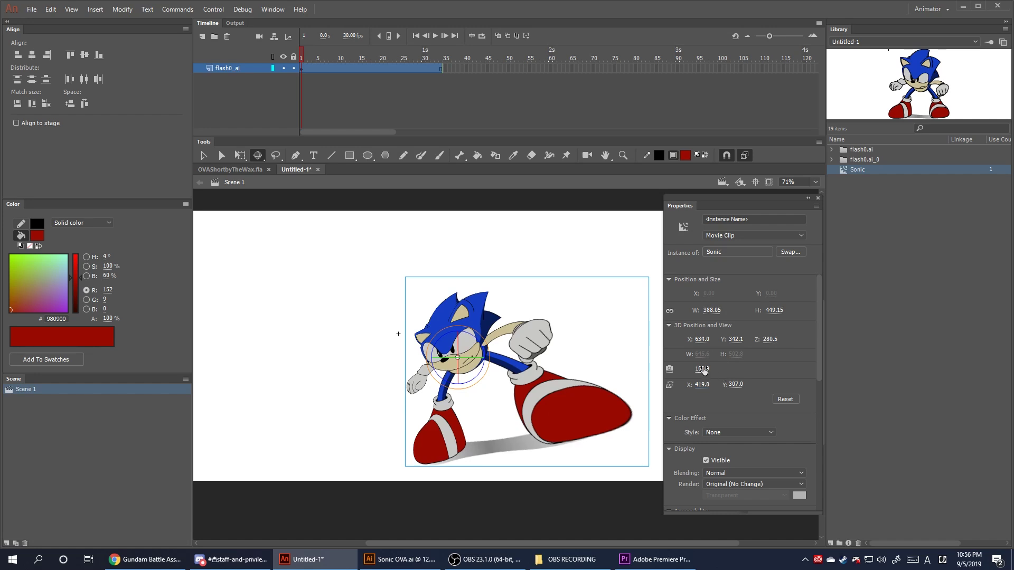
pyautogui.moveTo(700, 368); pyautogui.dragTo(730, 361)
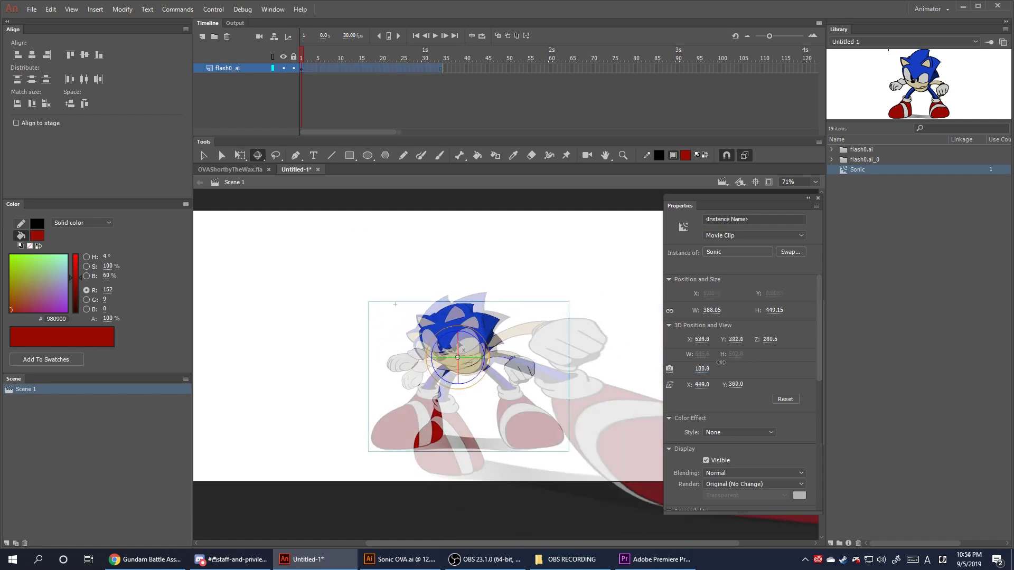
# Extend the Sonic layer to frame 34 and turn the span into a motion tween
pyautogui.rightClick(440, 68)
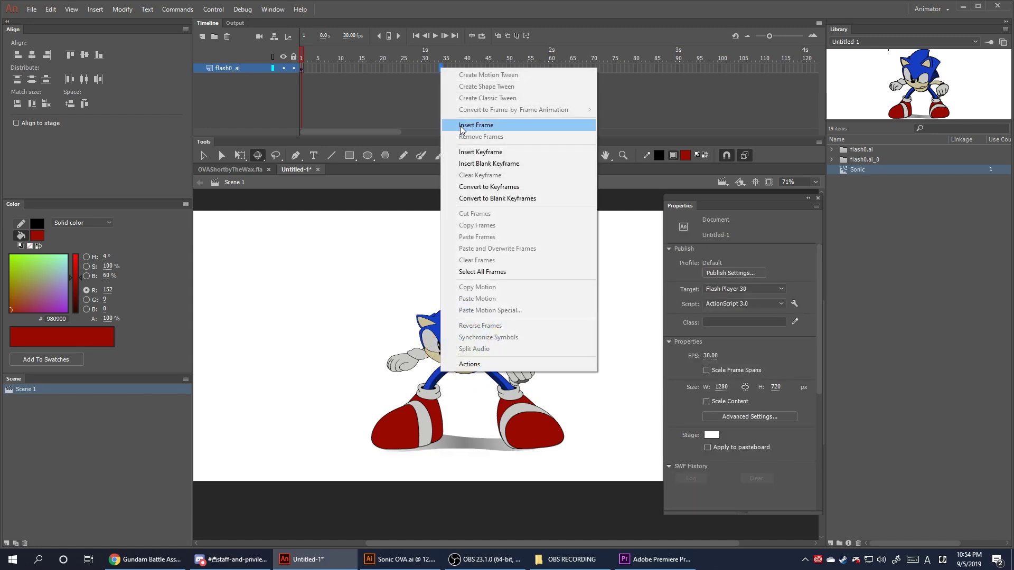
pyautogui.click(461, 126)
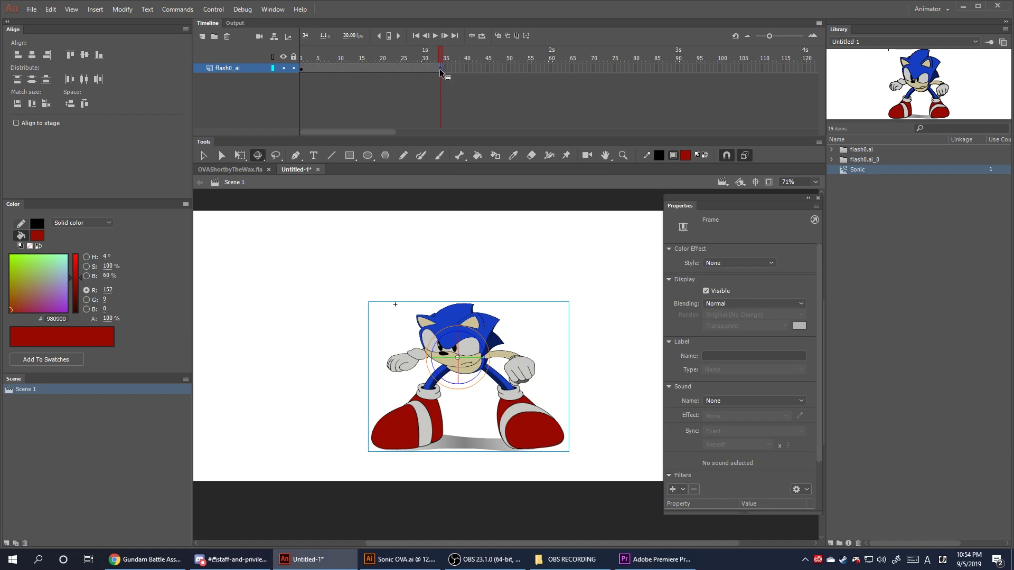
pyautogui.rightClick(355, 68)
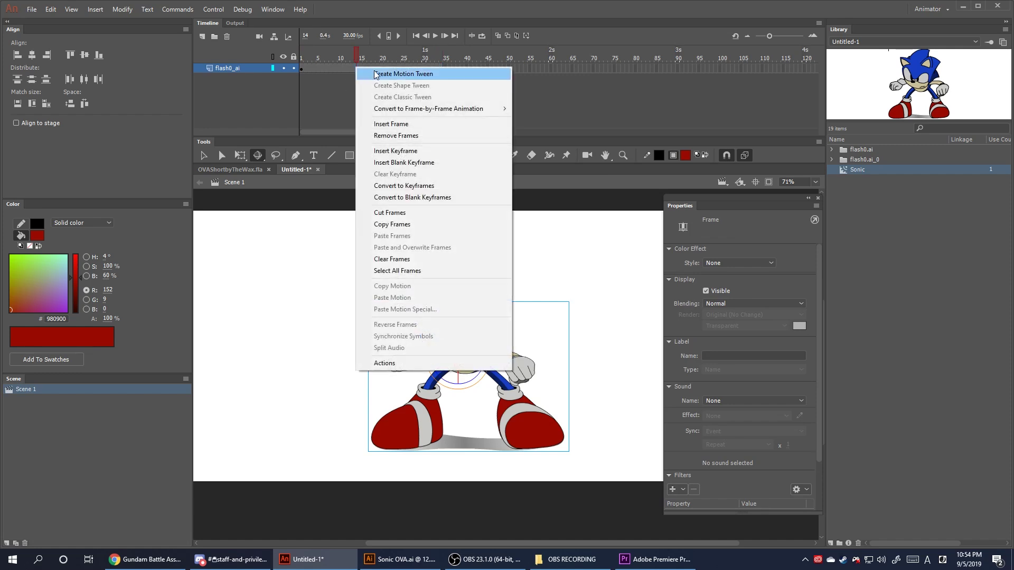
pyautogui.click(376, 74)
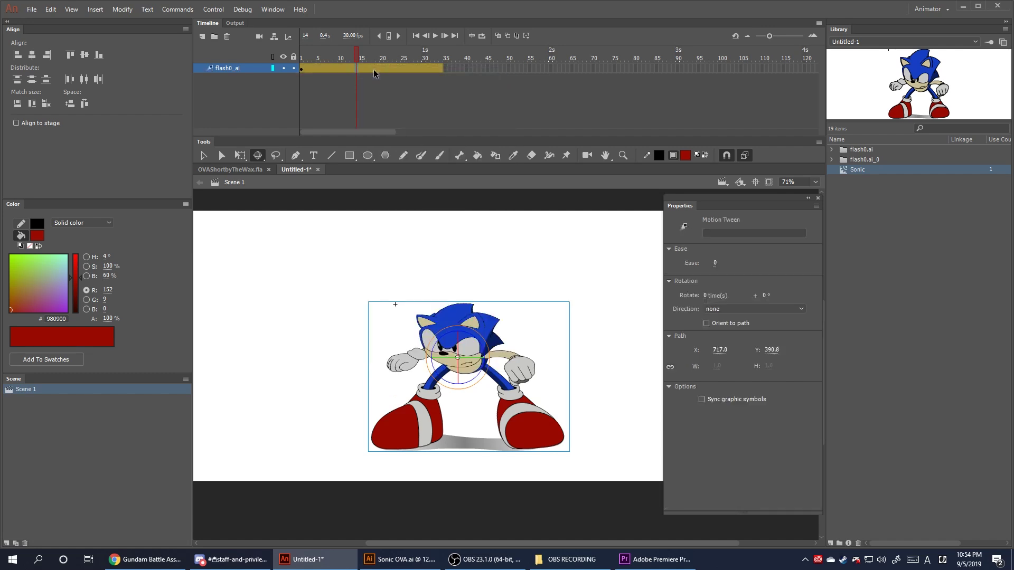
# Add an all-properties keyframe at frame 25, nudge Sonic left, and scrub to preview
pyautogui.click(428, 68)
pyautogui.rightClick(403, 65)
pyautogui.moveTo(441, 162)
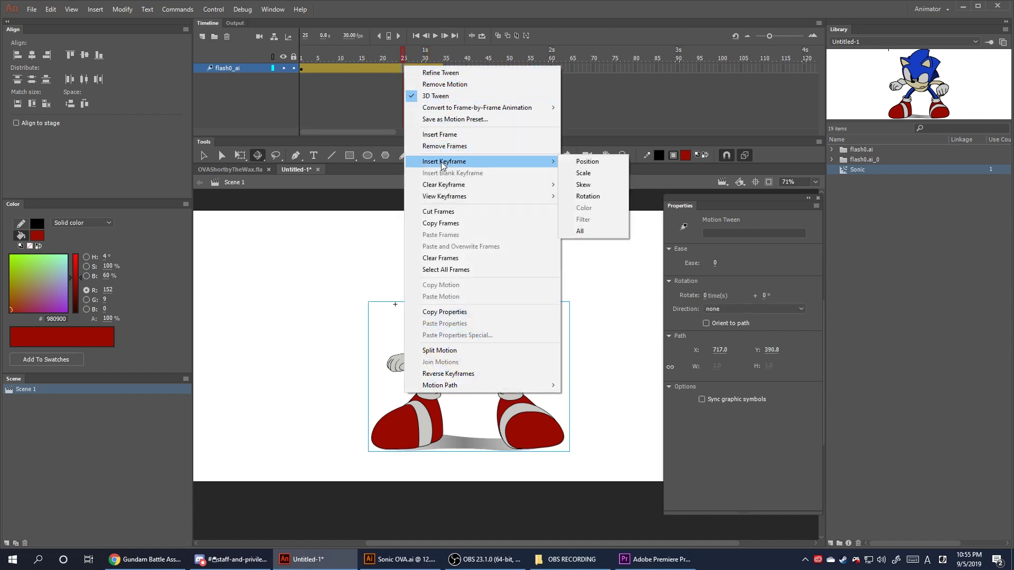
pyautogui.click(584, 231)
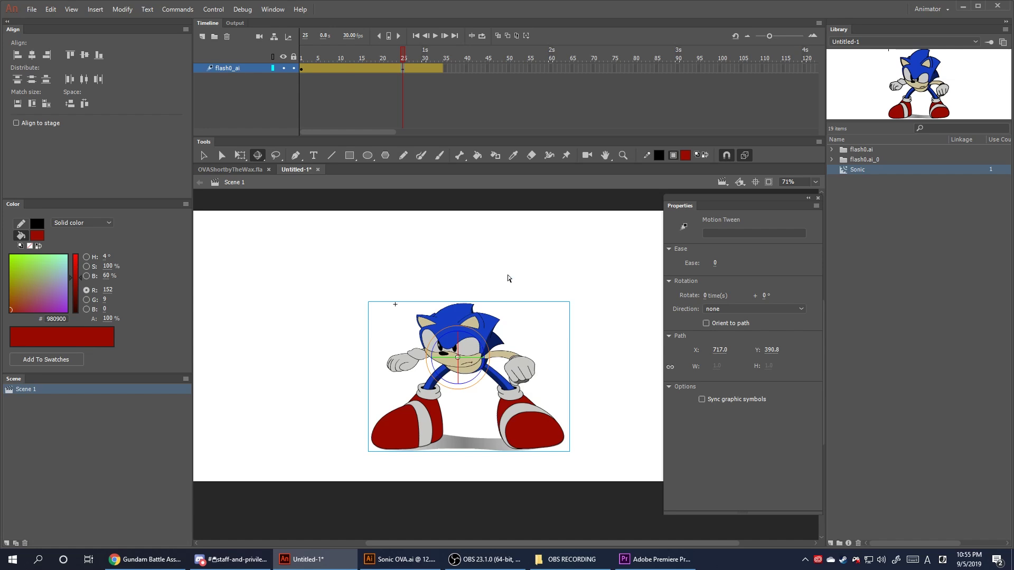
pyautogui.press('Left')
pyautogui.press('Left')
pyautogui.press('Left')
pyautogui.press('Left')
pyautogui.press('Left')
pyautogui.press('Left')
pyautogui.press('Left')
pyautogui.press('Left')
pyautogui.press('Left')
pyautogui.press('Left')
pyautogui.press('Left')
pyautogui.press('Left')
pyautogui.press('Left')
pyautogui.press('Left')
pyautogui.press('Left')
pyautogui.press('Left')
pyautogui.press('Left')
pyautogui.press('Left')
pyautogui.press('Left')
pyautogui.press('Left')
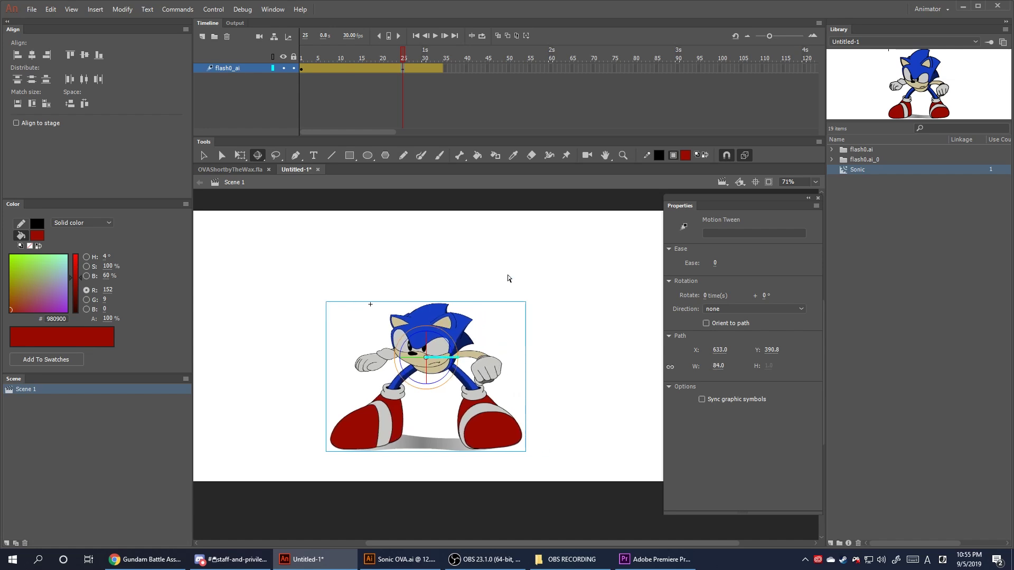
pyautogui.hotkey('shift', 'Left')
pyautogui.hotkey('shift', 'Left')
pyautogui.hotkey('shift', 'Left')
pyautogui.hotkey('shift', 'Left')
pyautogui.hotkey('shift', 'Left')
pyautogui.hotkey('shift', 'Left')
pyautogui.hotkey('shift', 'Left')
pyautogui.hotkey('shift', 'Left')
pyautogui.hotkey('shift', 'Left')
pyautogui.hotkey('shift', 'Left')
pyautogui.hotkey('shift', 'Left')
pyautogui.hotkey('shift', 'Left')
pyautogui.hotkey('shift', 'Left')
pyautogui.hotkey('shift', 'Left')
pyautogui.hotkey('shift', 'Left')
pyautogui.hotkey('shift', 'Left')
pyautogui.hotkey('shift', 'Left')
pyautogui.hotkey('shift', 'Left')
pyautogui.hotkey('shift', 'Left')
pyautogui.hotkey('shift', 'Left')
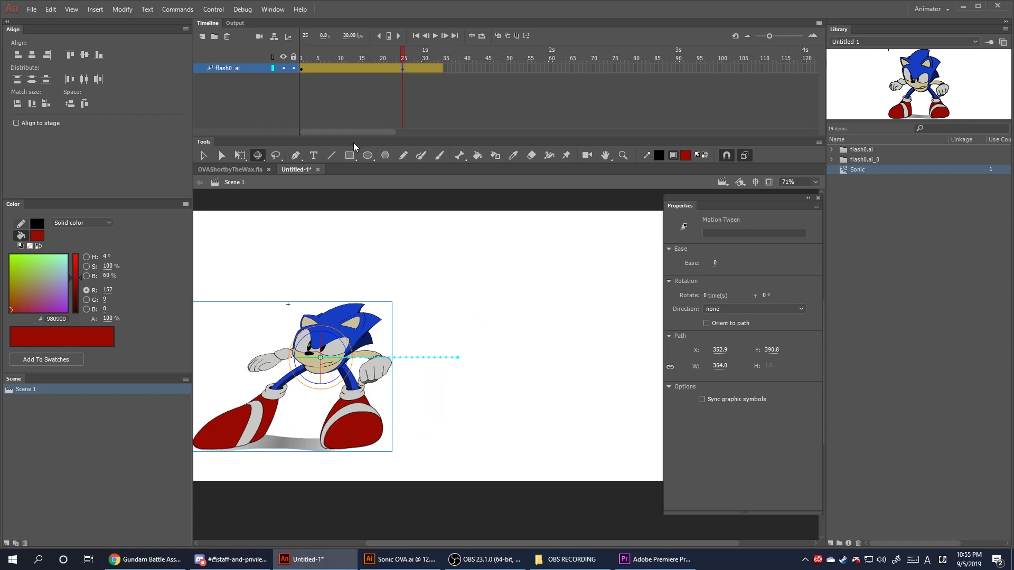
pyautogui.moveTo(400, 58)
pyautogui.mouseDown()
pyautogui.moveTo(296, 59)
pyautogui.moveTo(399, 52)
pyautogui.mouseUp()
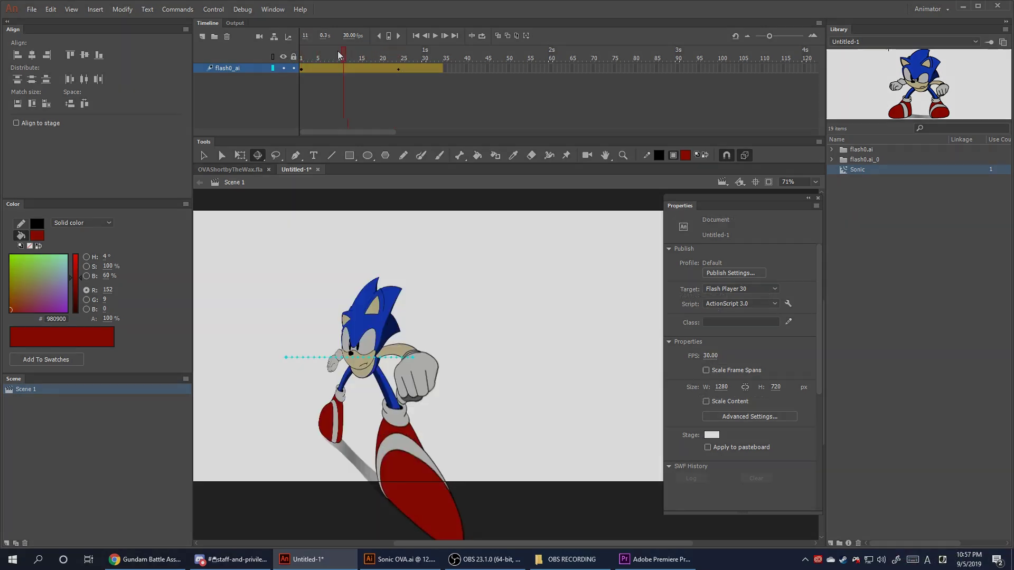
pyautogui.moveTo(339, 55); pyautogui.dragTo(302, 53)
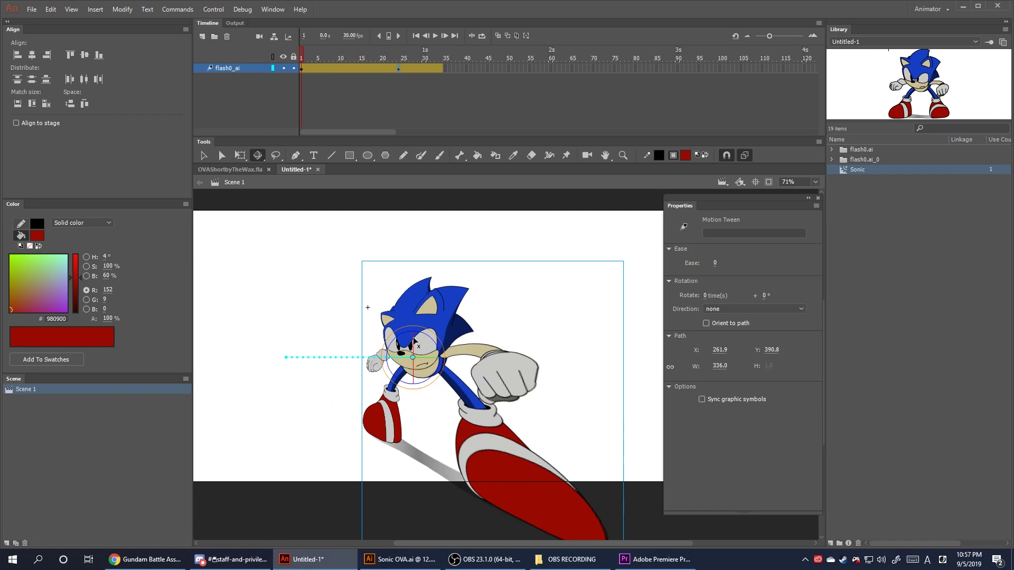
# Rotate Sonic in 3D at the tween's first frame, scrubbing to preview the flipped motion
pyautogui.moveTo(412, 340); pyautogui.dragTo(384, 342)
pyautogui.moveTo(312, 59)
pyautogui.mouseDown()
pyautogui.moveTo(379, 59)
pyautogui.moveTo(288, 68)
pyautogui.moveTo(406, 61)
pyautogui.moveTo(296, 69)
pyautogui.mouseUp()
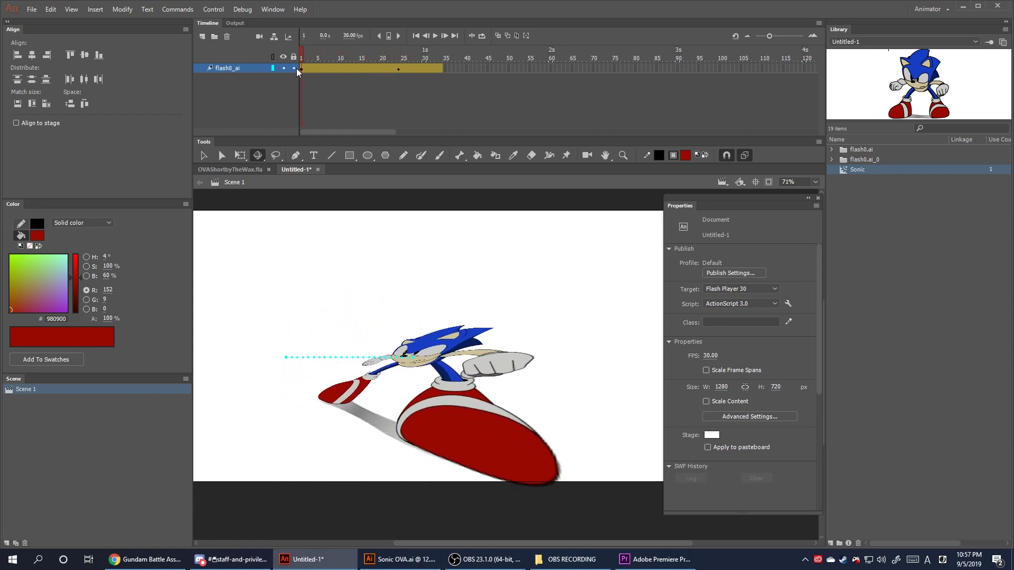
pyautogui.click(410, 339)
pyautogui.moveTo(435, 357); pyautogui.dragTo(412, 402)
pyautogui.moveTo(317, 59); pyautogui.dragTo(349, 59)
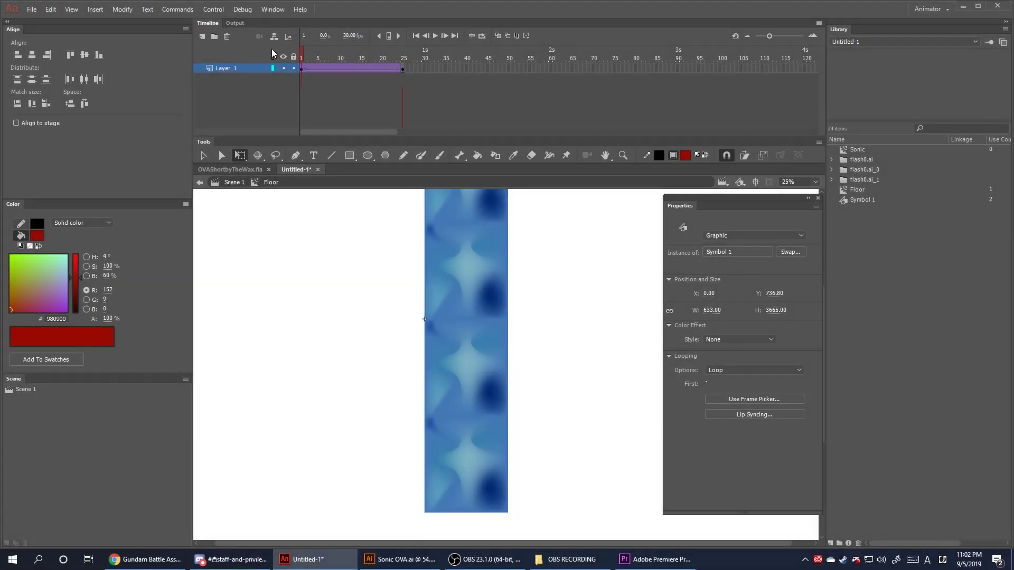
# Play the scrolling Floor animation from its first frame
pyautogui.click(337, 65)
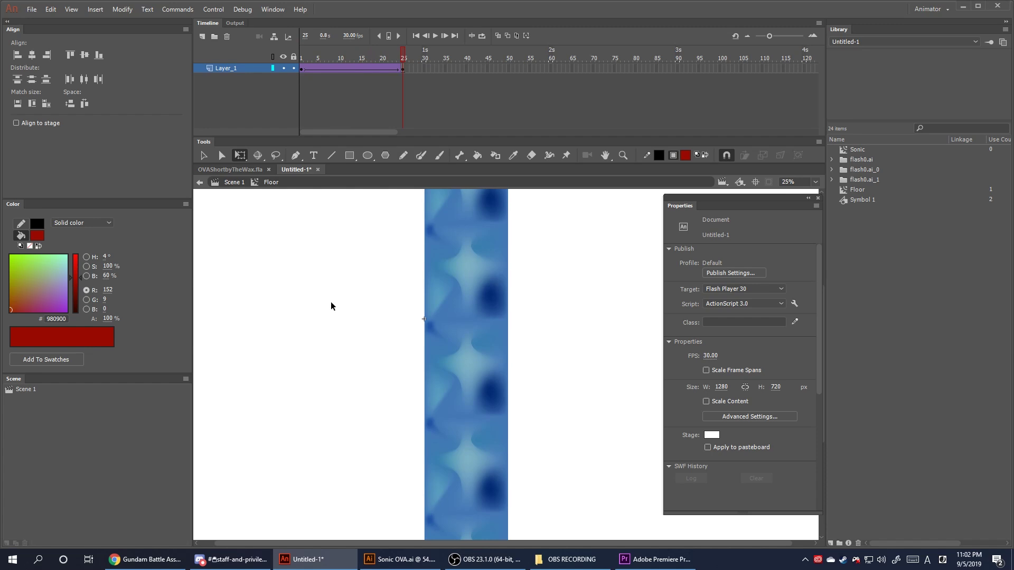
pyautogui.hotkey('shift', ',')
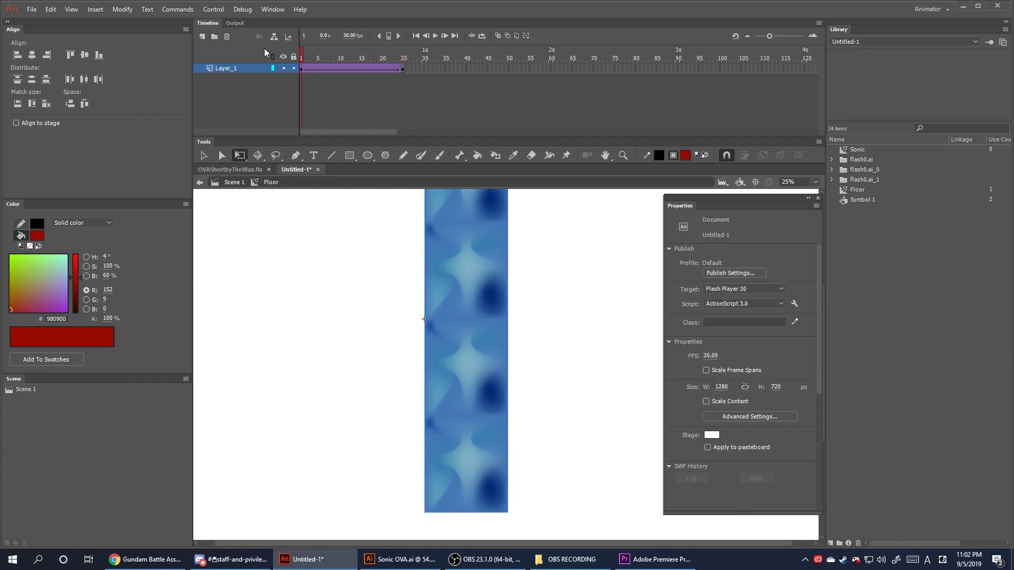
pyautogui.press('Return')
pyautogui.press('Return')
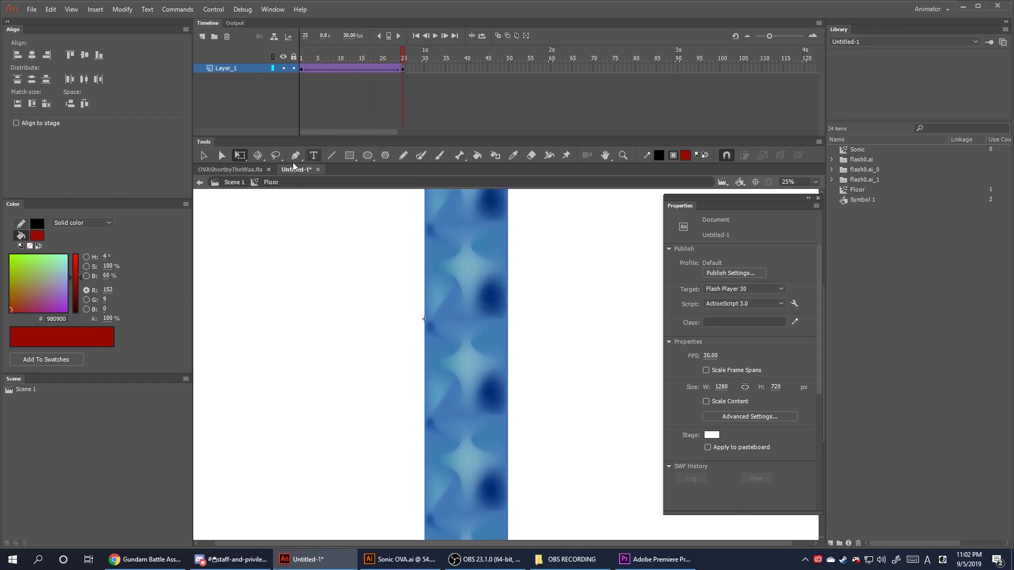
# Return to Scene 1 and preview it with Test Scene
pyautogui.click(236, 182)
pyautogui.click(220, 9)
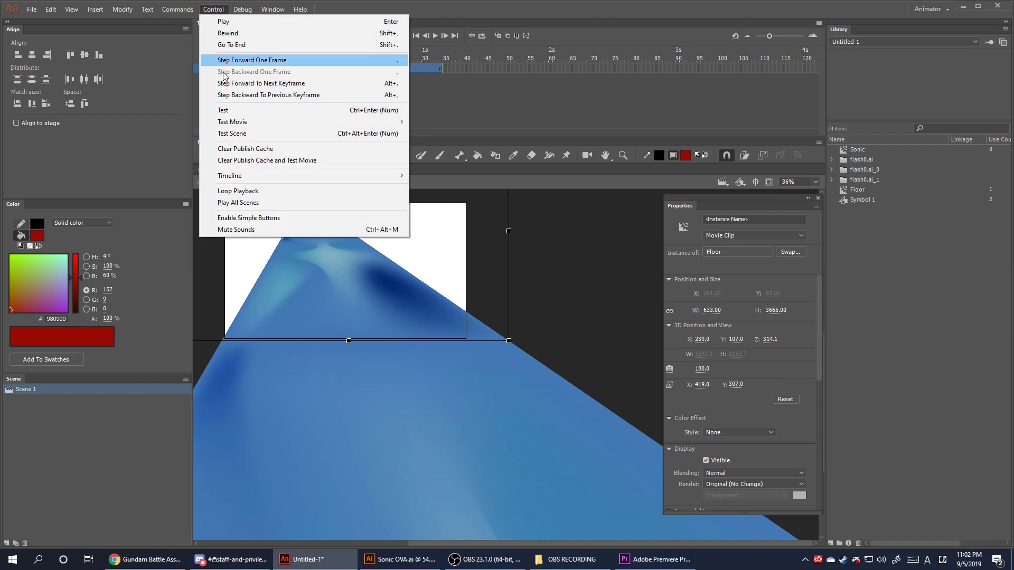
pyautogui.click(237, 130)
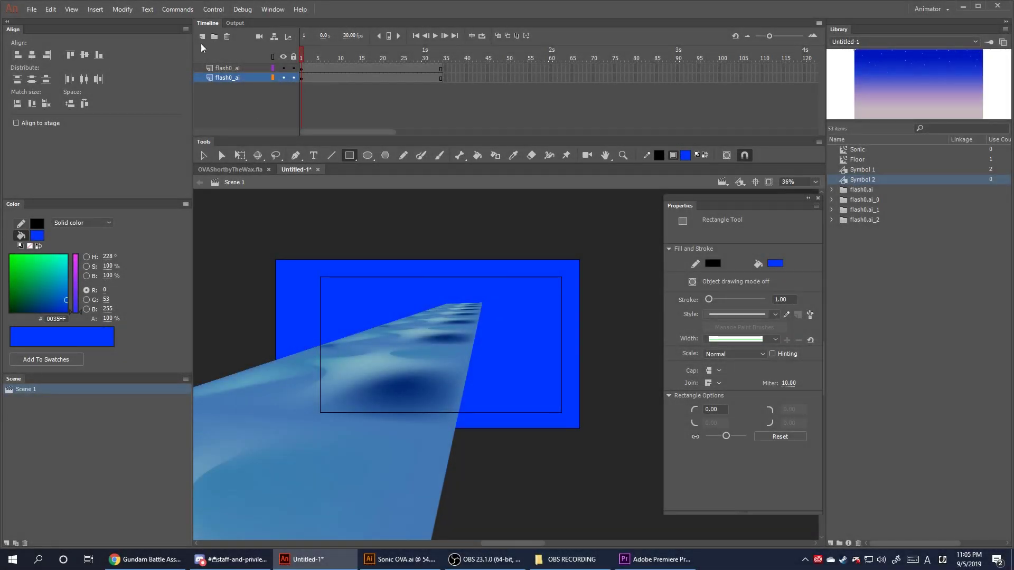
# Add a new top layer and draw a gradient rectangle over the horizon
pyautogui.click(202, 35)
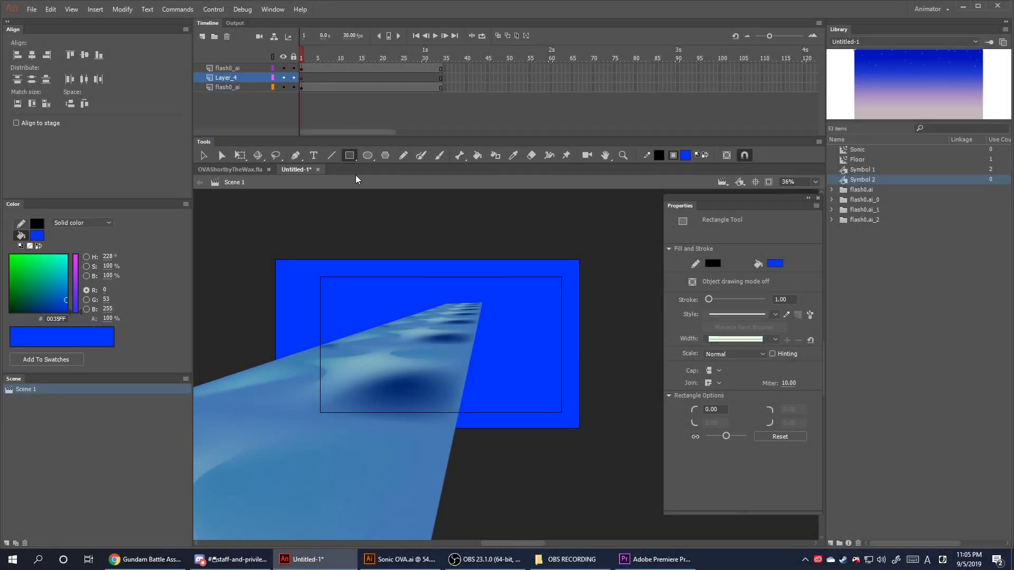
pyautogui.moveTo(215, 79); pyautogui.dragTo(222, 68)
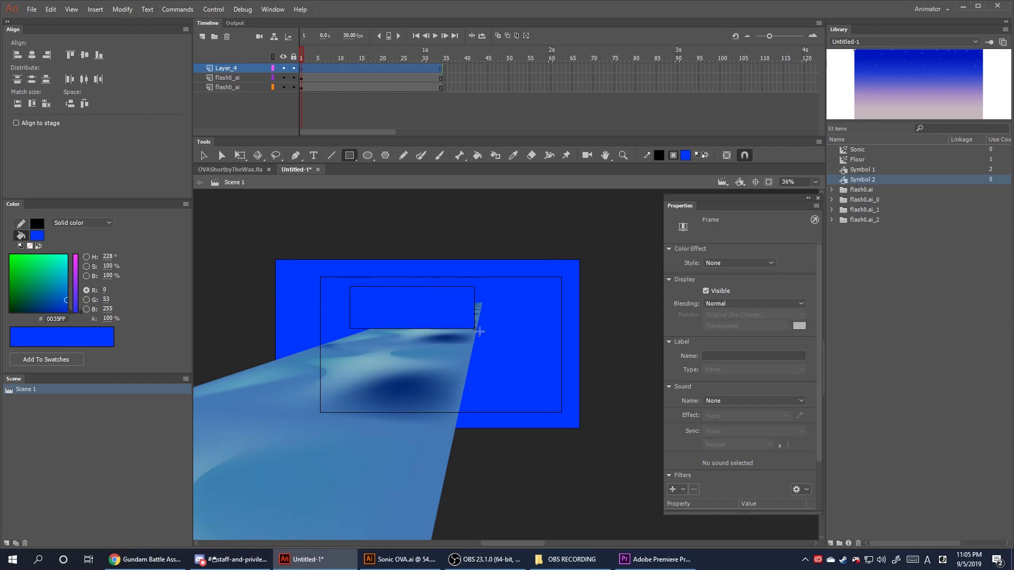
pyautogui.moveTo(479, 331); pyautogui.dragTo(521, 351)
pyautogui.press('v')
pyautogui.click(437, 332)
# Rotate the gradient rectangle, widen it to about 2010, and flatten it vertically
pyautogui.click(265, 324)
pyautogui.click(401, 318)
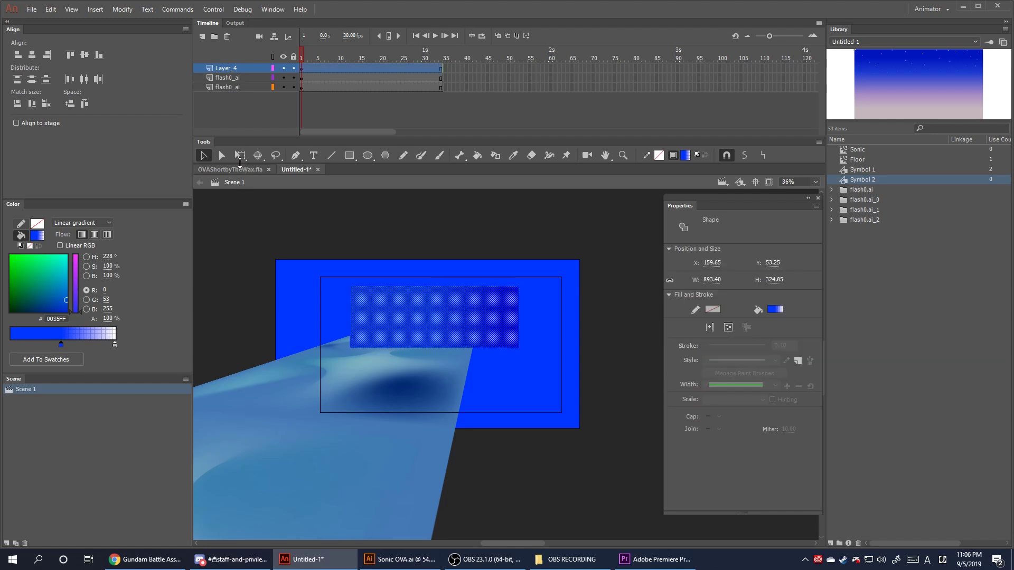
pyautogui.click(240, 156)
pyautogui.moveTo(518, 312); pyautogui.dragTo(486, 363)
pyautogui.click(249, 302)
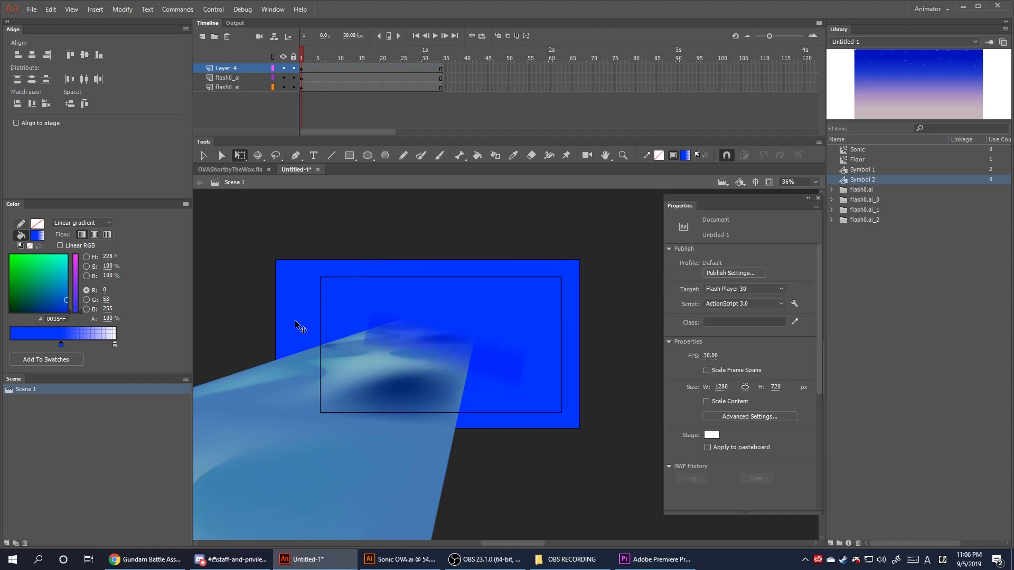
pyautogui.click(380, 328)
pyautogui.moveTo(362, 331); pyautogui.dragTo(259, 324)
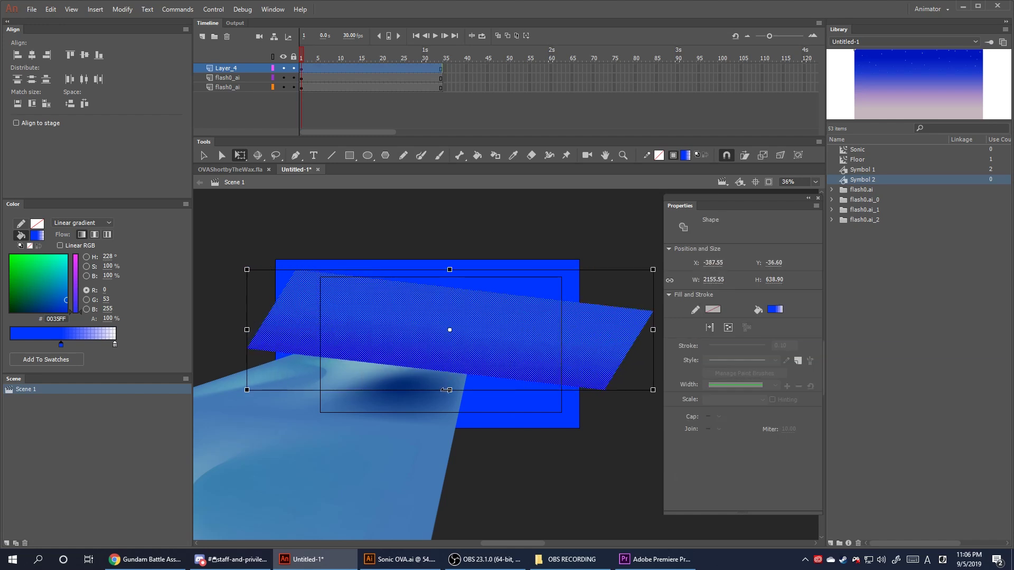
pyautogui.moveTo(450, 388); pyautogui.dragTo(450, 369)
# Shift the gradient's colour stop left, then preview the scene with Test Scene
pyautogui.click(549, 457)
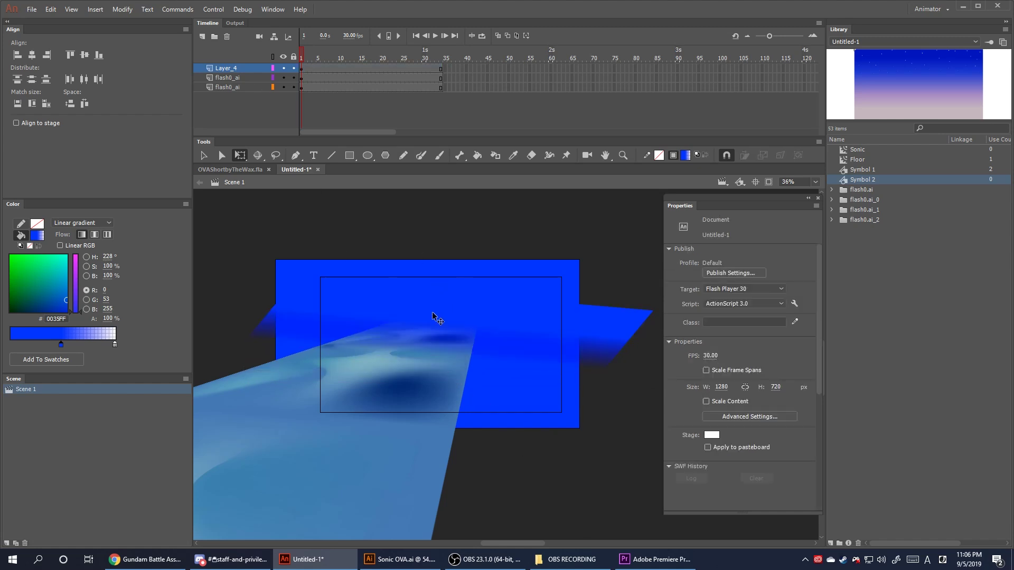
pyautogui.click(326, 324)
pyautogui.moveTo(40, 344); pyautogui.dragTo(30, 342)
pyautogui.click(234, 324)
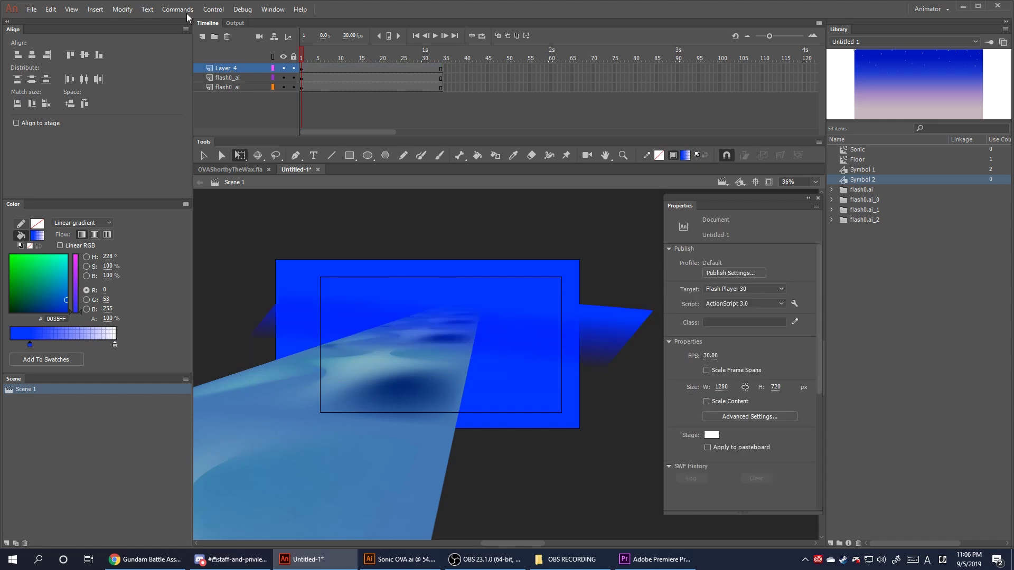
pyautogui.click(213, 9)
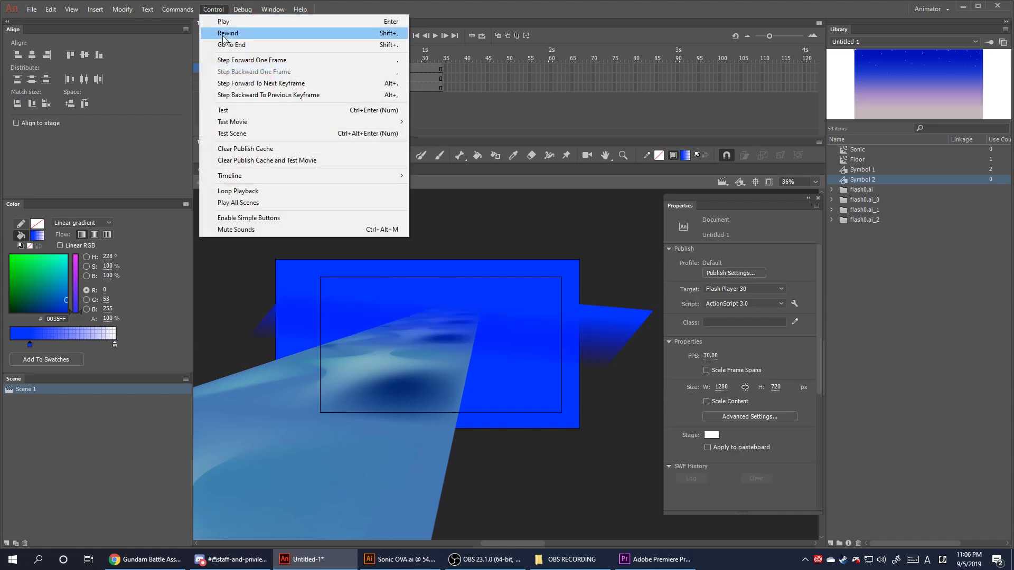
pyautogui.click(242, 139)
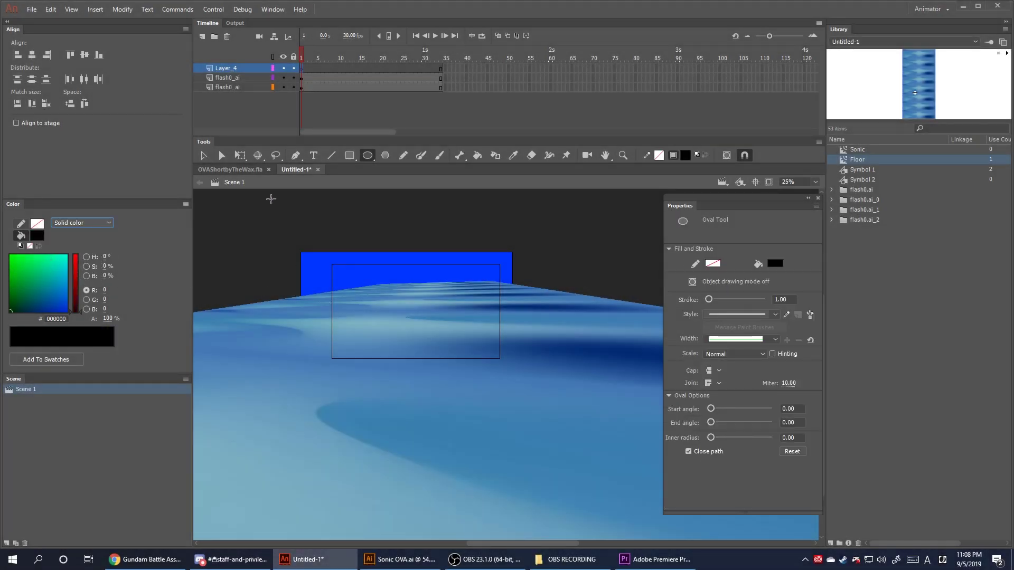
# Draw a large black oval on Layer_4, make it a mask layer, and test the scene
pyautogui.moveTo(300, 295); pyautogui.dragTo(372, 337)
pyautogui.moveTo(504, 394); pyautogui.dragTo(526, 409)
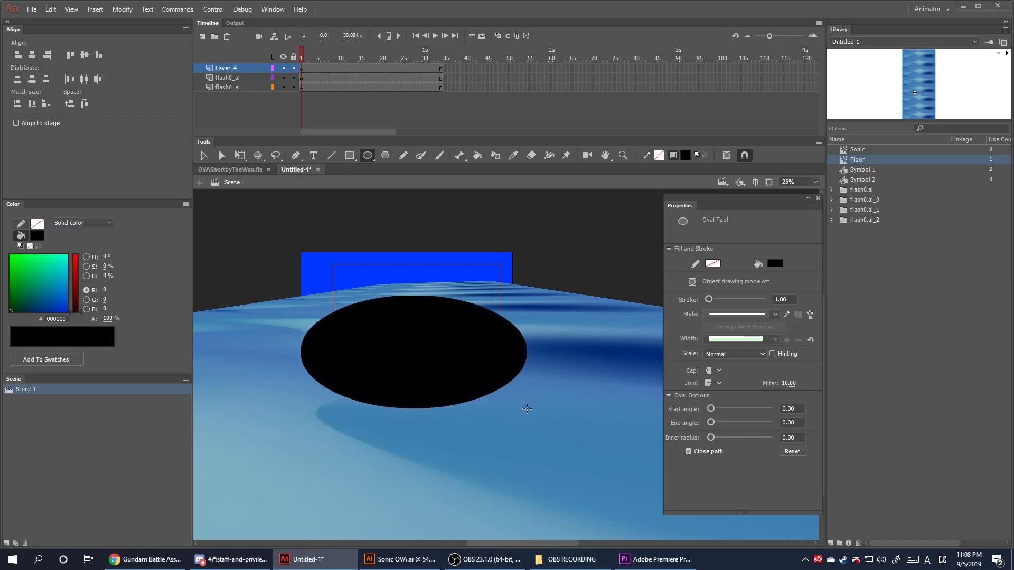
pyautogui.keyDown('ctrl'); pyautogui.click(395, 334); pyautogui.keyUp('ctrl')
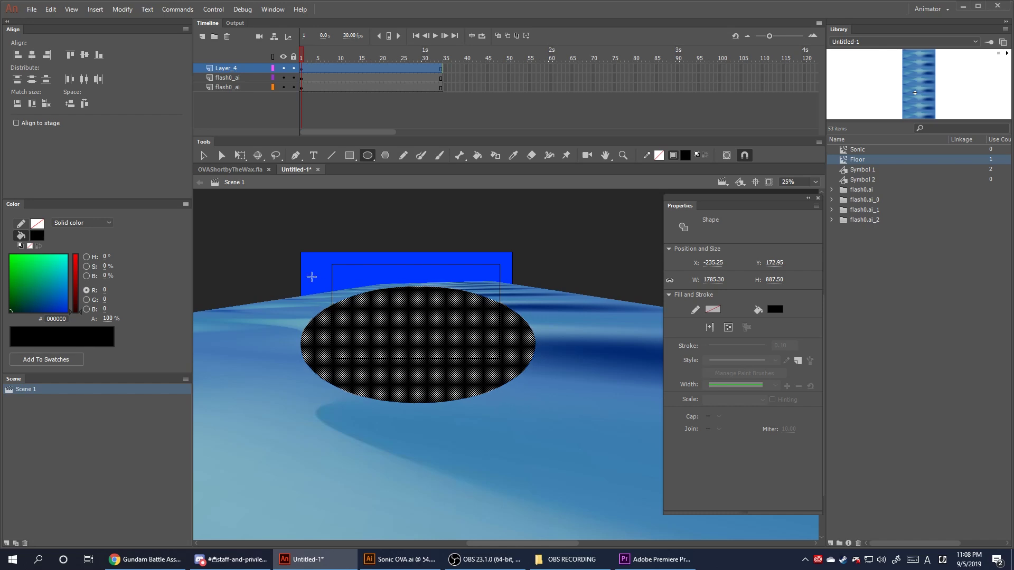
pyautogui.rightClick(228, 70)
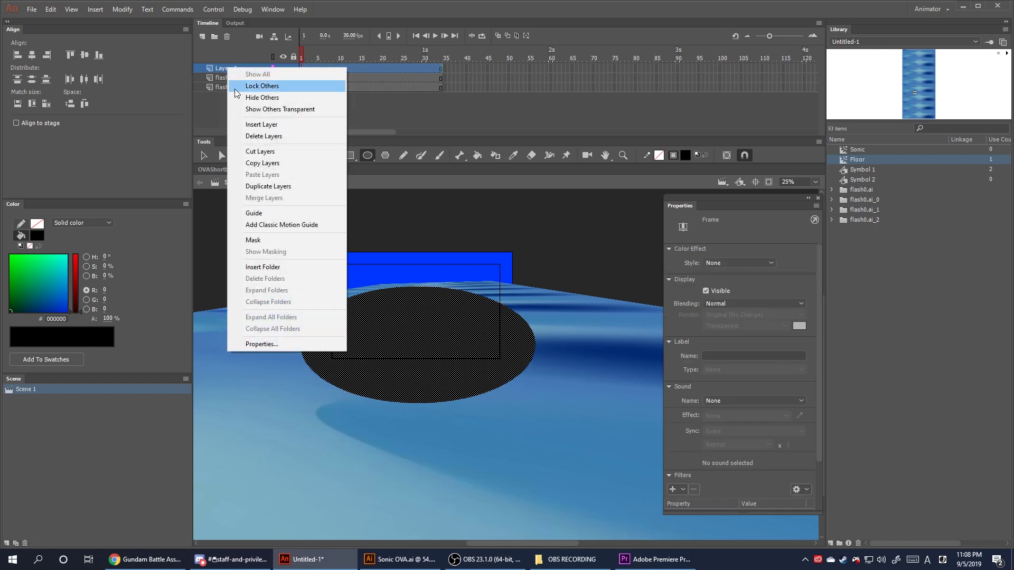
pyautogui.click(259, 242)
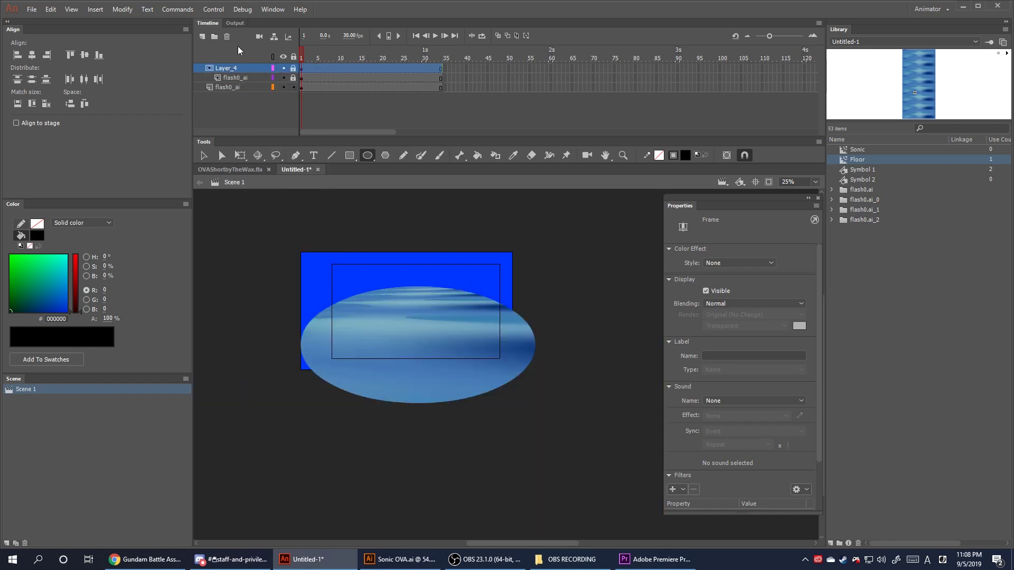
pyautogui.click(207, 15)
pyautogui.click(227, 131)
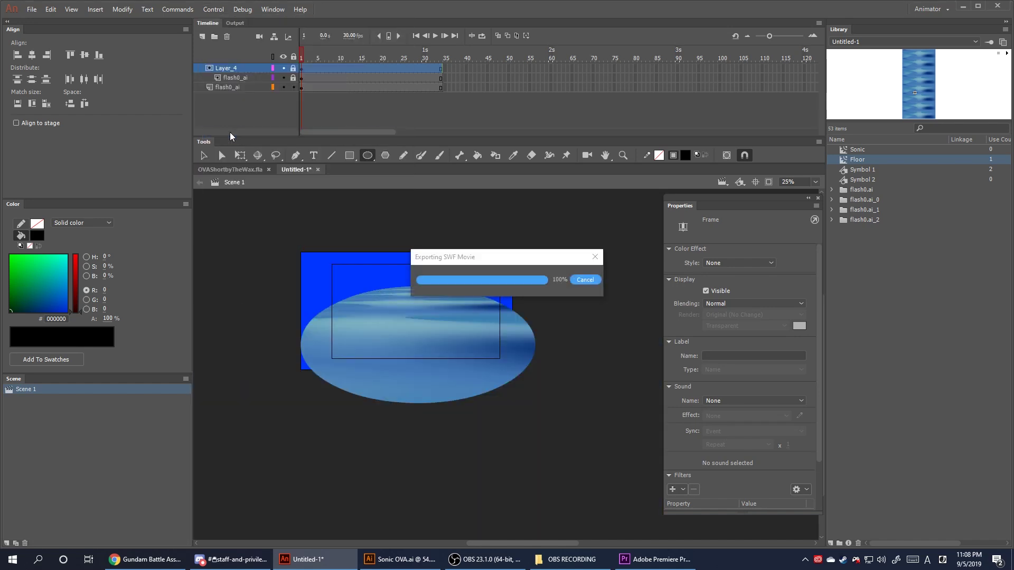